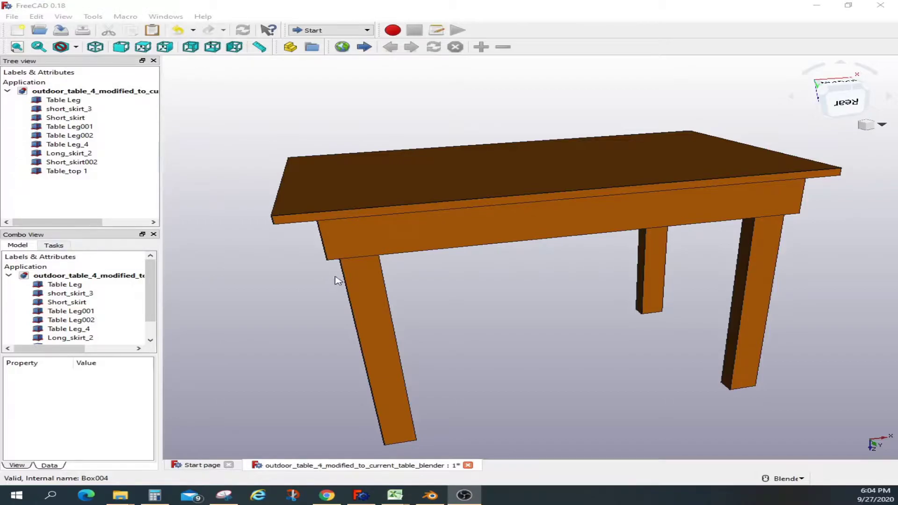
- Switch to the Part workbench and take a trial linear measurement on the tabletop
{"action": "left_click", "coordinate": [367, 32]}
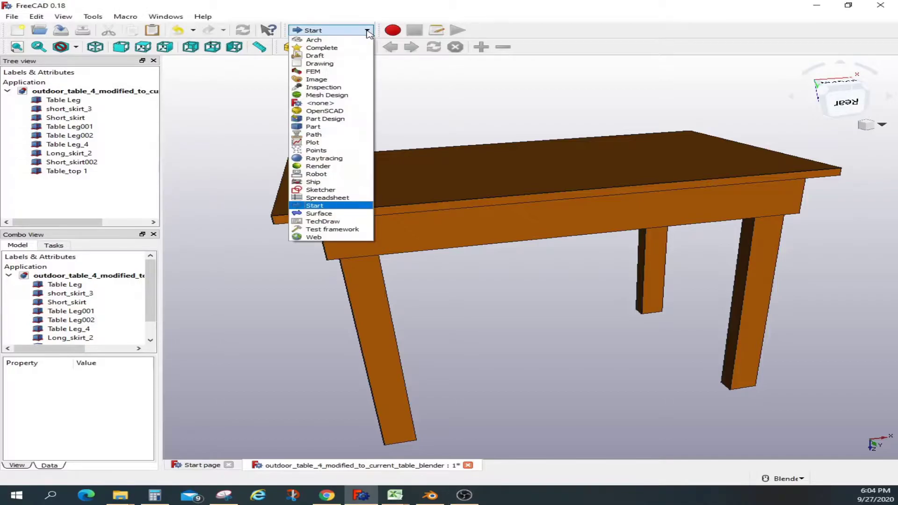
{"action": "left_click", "coordinate": [321, 127]}
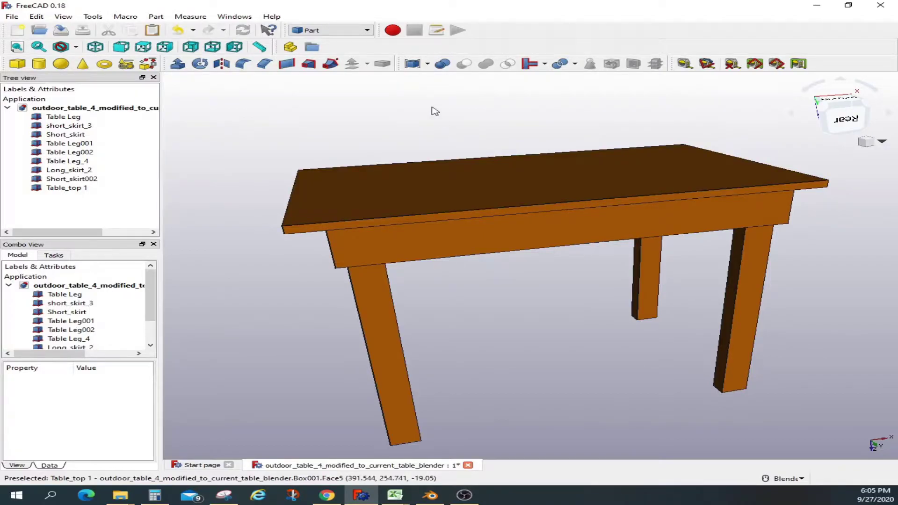
{"action": "left_click", "coordinate": [685, 65]}
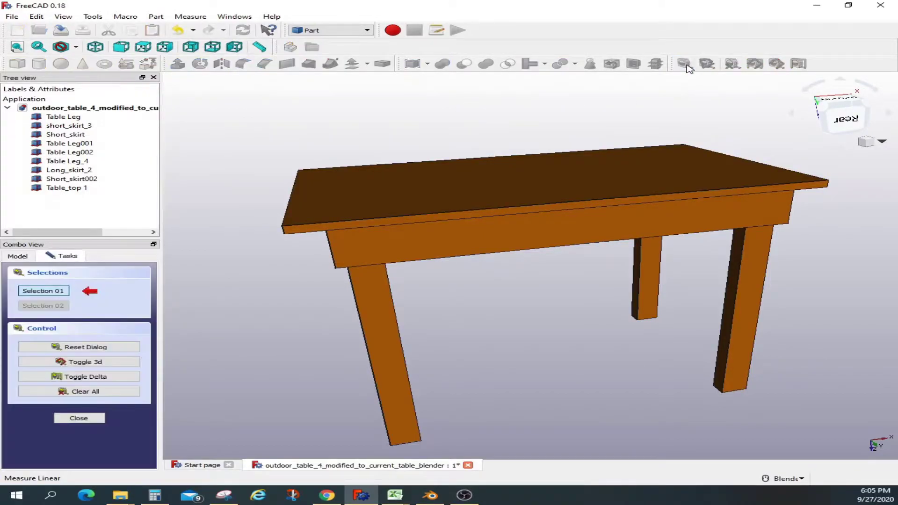
{"action": "left_click", "coordinate": [283, 232]}
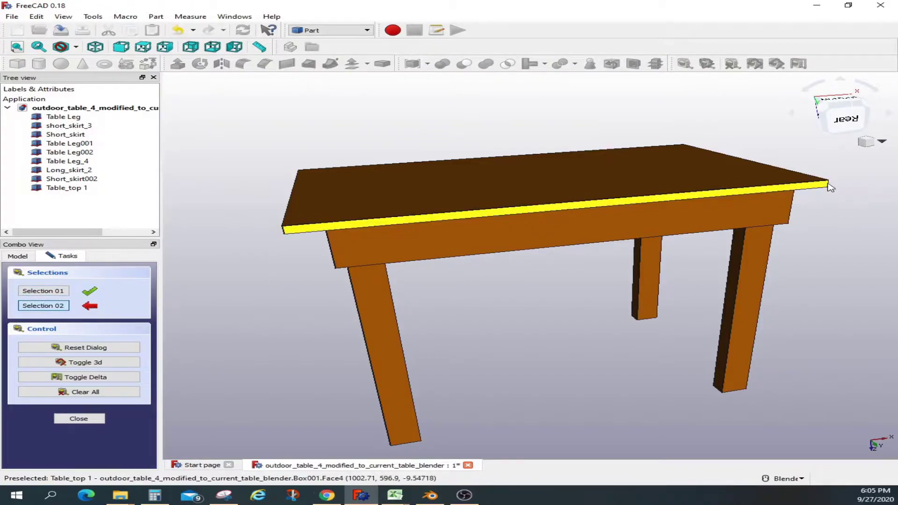
{"action": "left_click", "coordinate": [545, 205]}
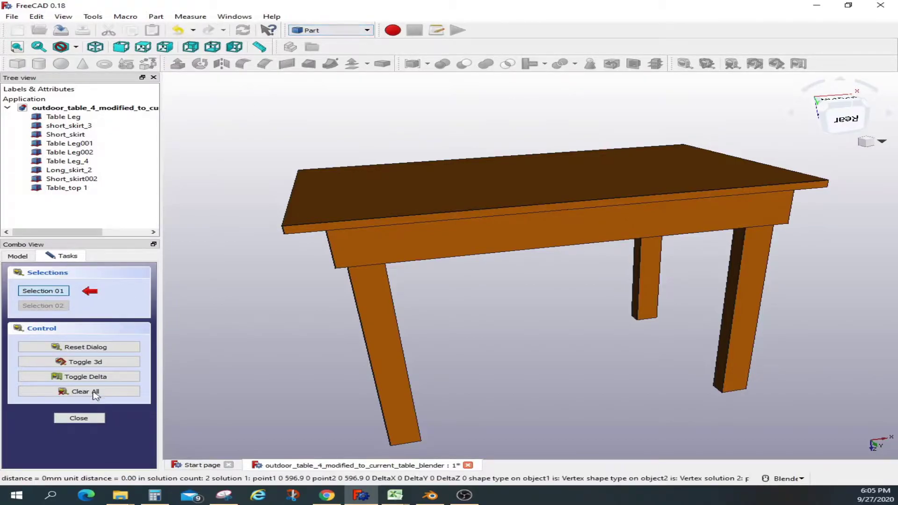
{"action": "left_click", "coordinate": [78, 418]}
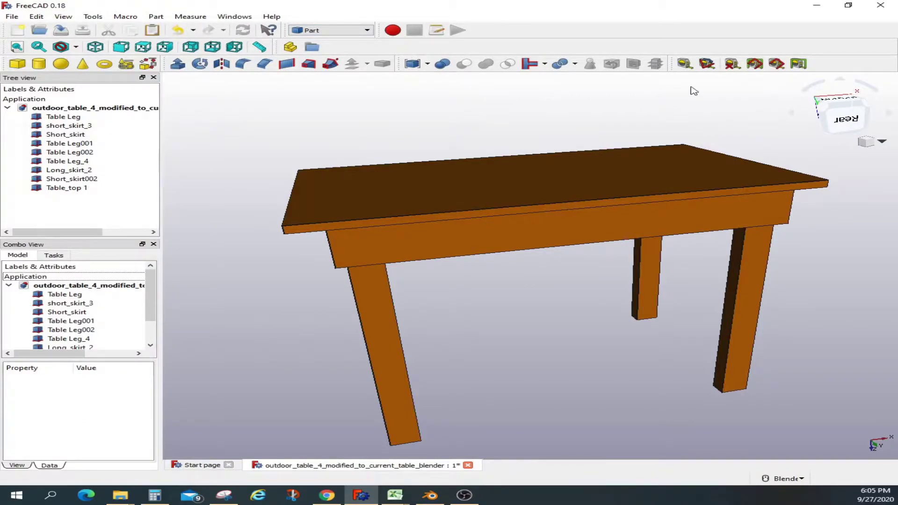
- Measure the tabletop front edge end to end, keeping the 39.50 in dimension
{"action": "left_click", "coordinate": [684, 63]}
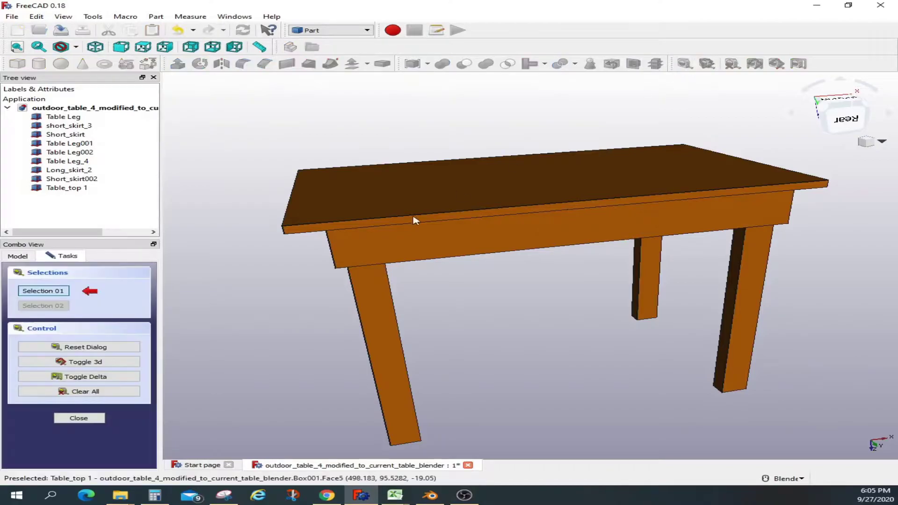
{"action": "left_click", "coordinate": [283, 231]}
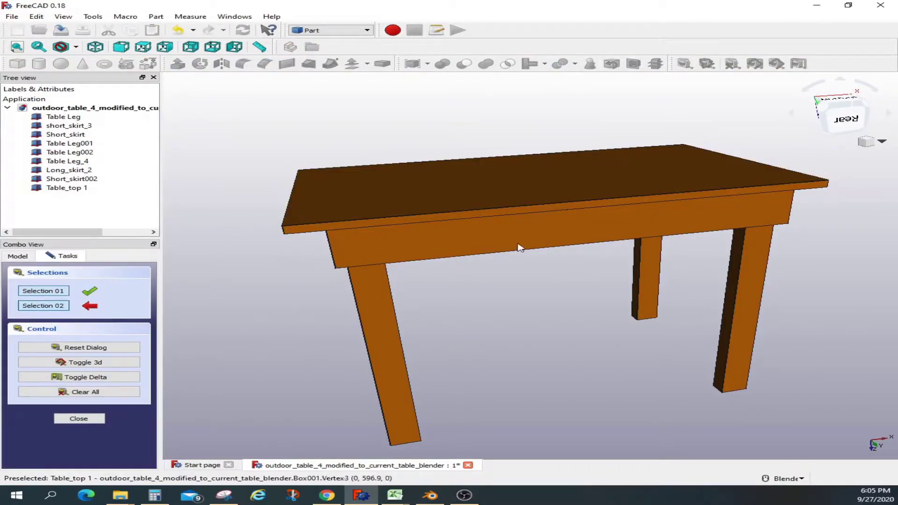
{"action": "left_click", "coordinate": [830, 184]}
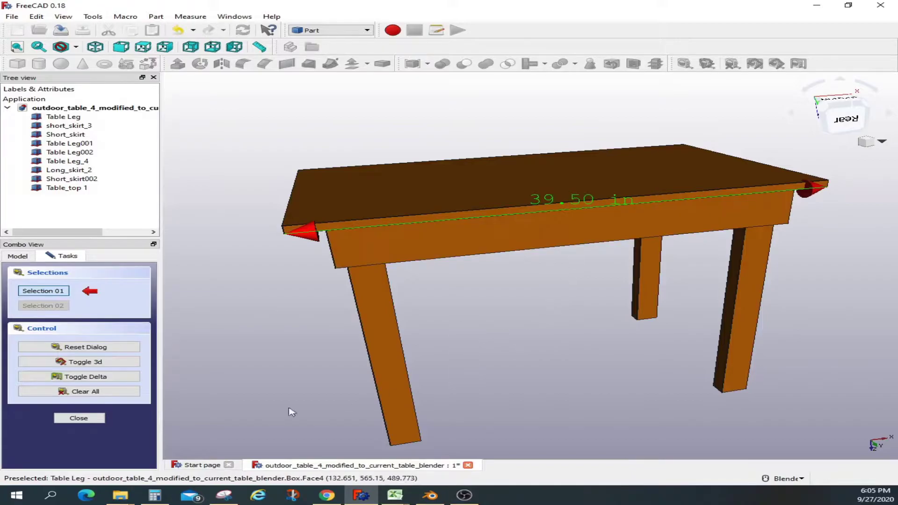
{"action": "left_click", "coordinate": [92, 422]}
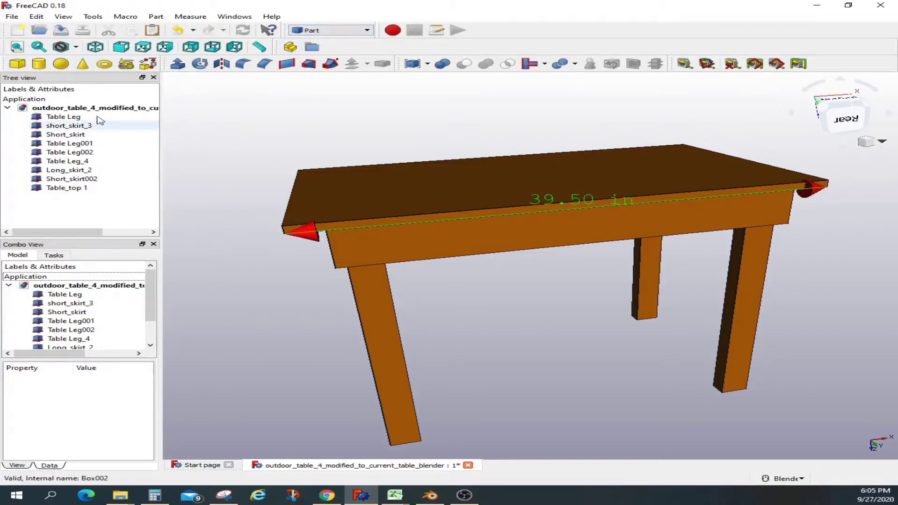
- Select every table part, from Table Leg through Table_top 1, for export
{"action": "left_click", "coordinate": [79, 116]}
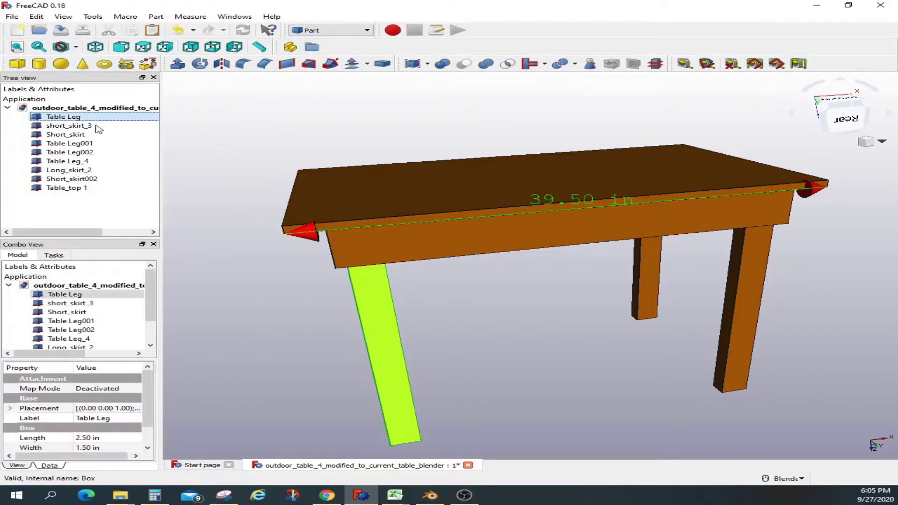
{"action": "left_click", "coordinate": [68, 188], "text": "shift"}
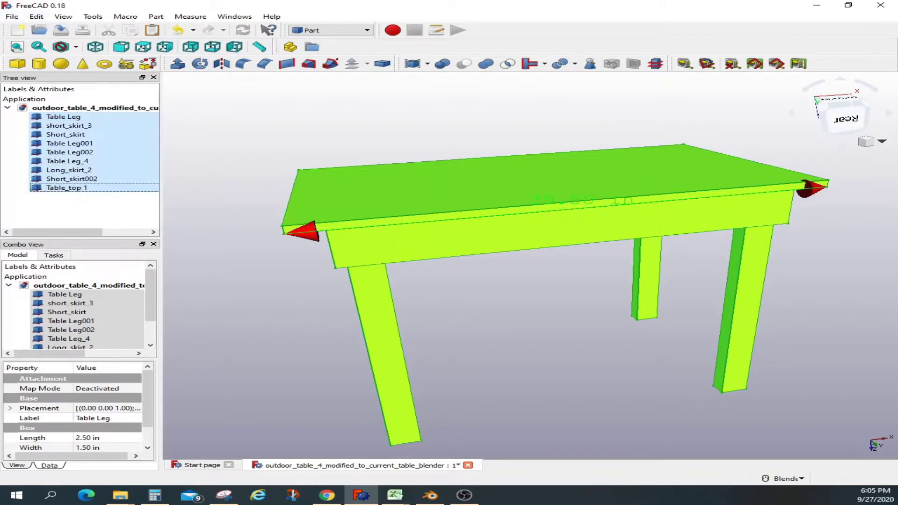
{"action": "left_click", "coordinate": [13, 17]}
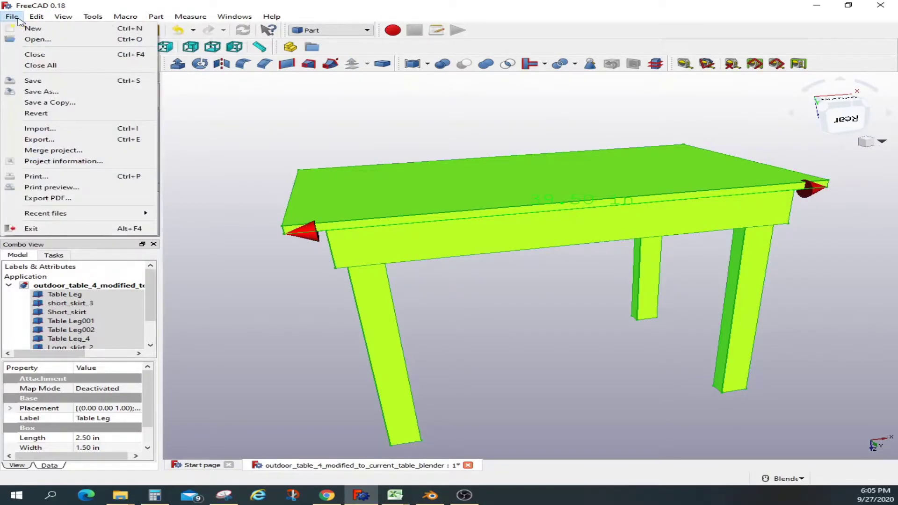
{"action": "left_click", "coordinate": [64, 141]}
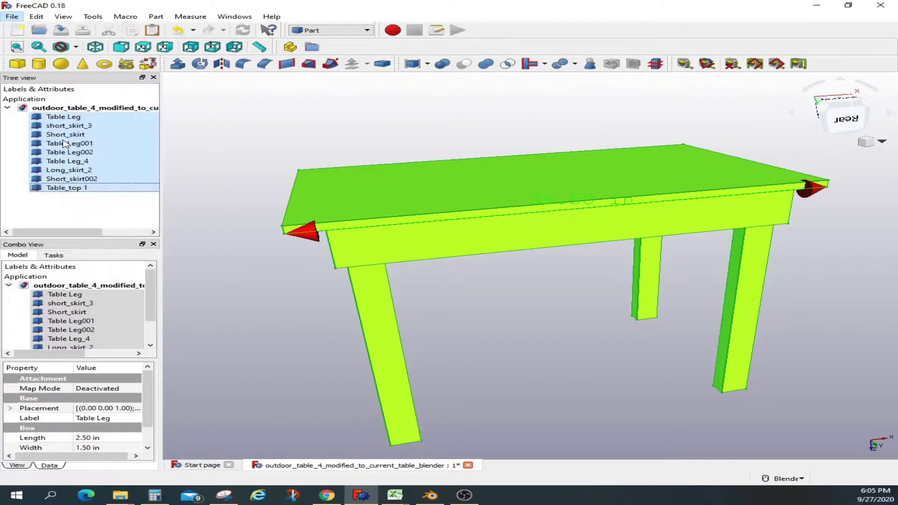
- Save the export as Wavefront OBJ file 'table1' in the TEMP folder
{"action": "left_click_drag", "start_coordinate": [204, 27], "coordinate": [239, 24]}
{"action": "left_click", "coordinate": [459, 332]}
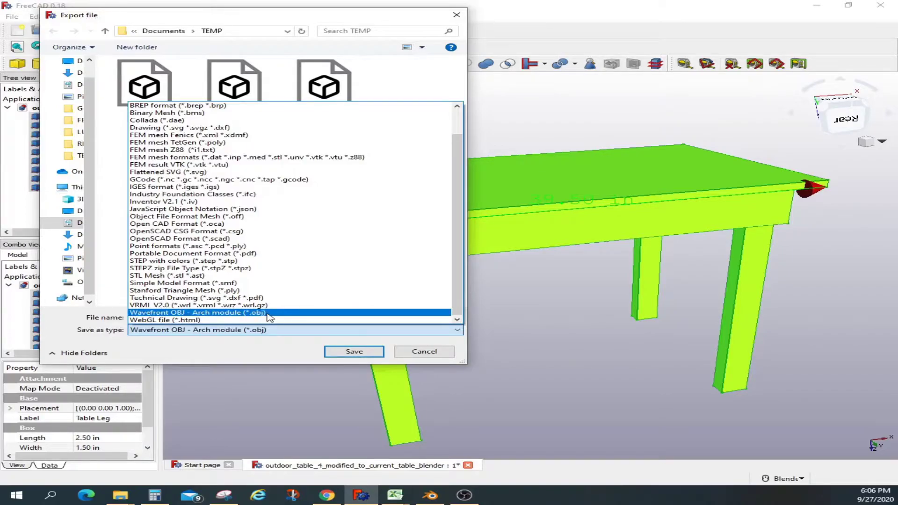
{"action": "left_click", "coordinate": [268, 314]}
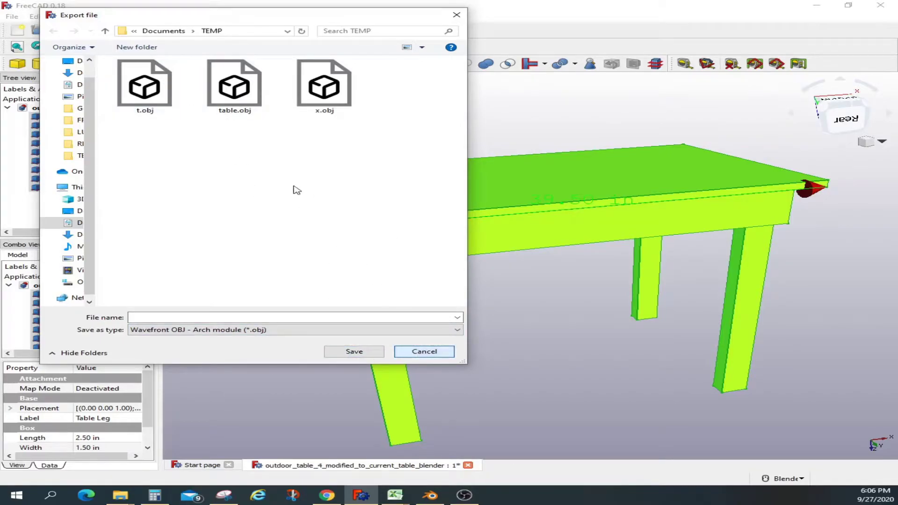
{"action": "left_click", "coordinate": [196, 316]}
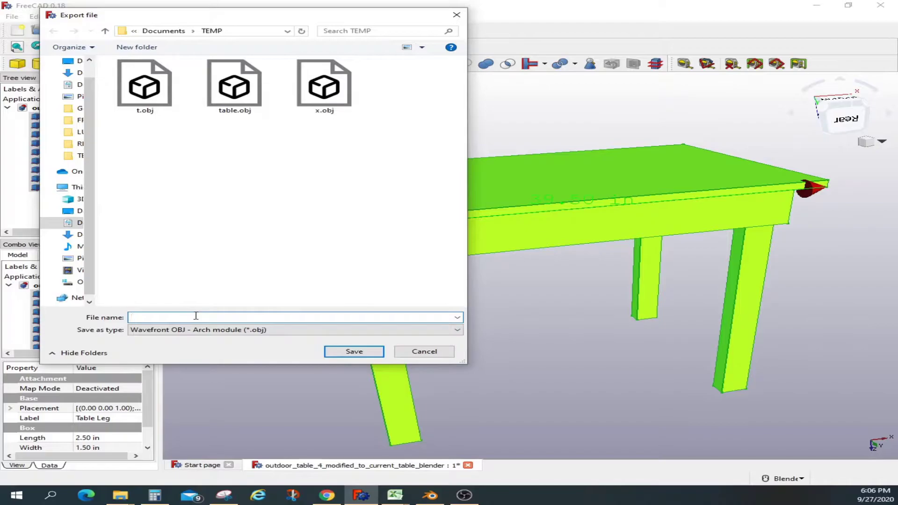
{"action": "type", "text": "table1"}
{"action": "left_click", "coordinate": [366, 355]}
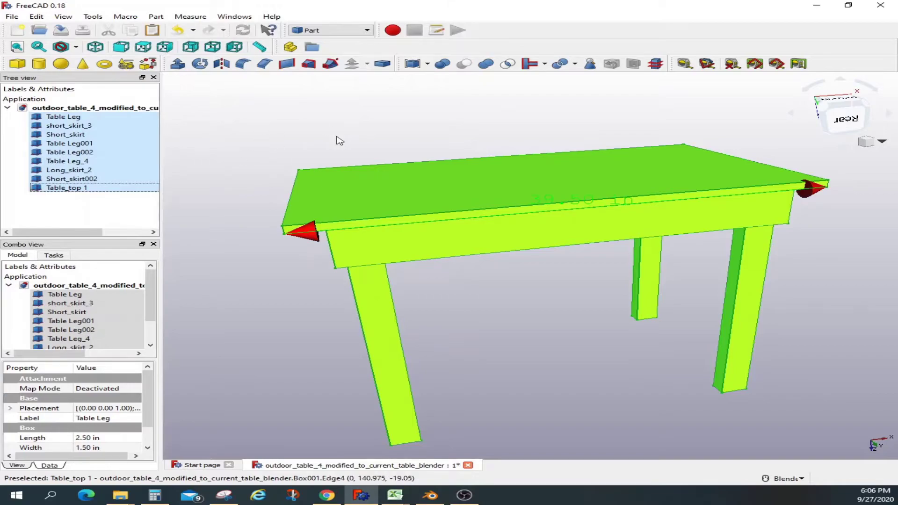
- Switch to Blender and import the t.obj Wavefront file into the scene
{"action": "left_click", "coordinate": [817, 7]}
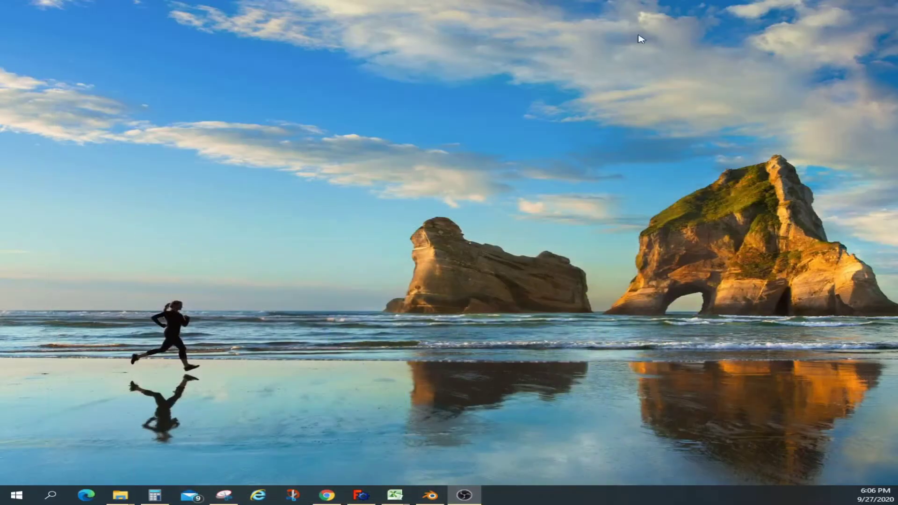
{"action": "left_click", "coordinate": [437, 499]}
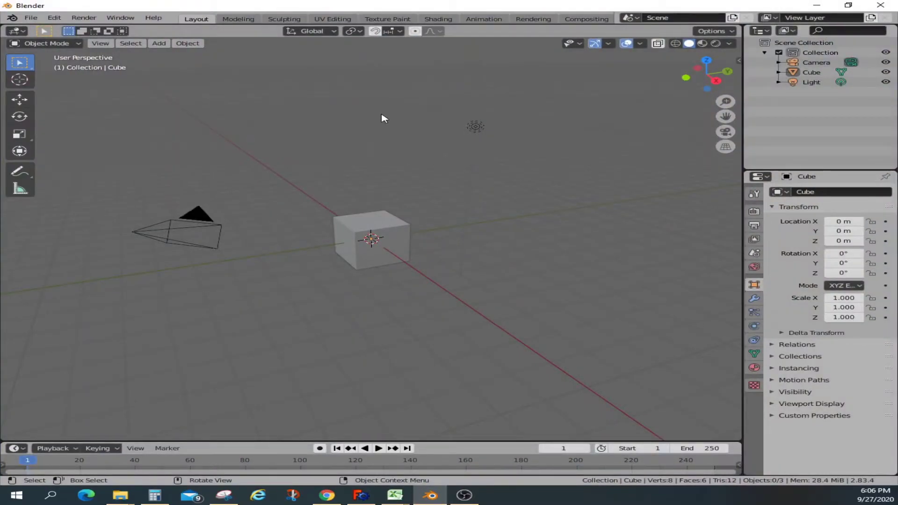
{"action": "left_click", "coordinate": [31, 19]}
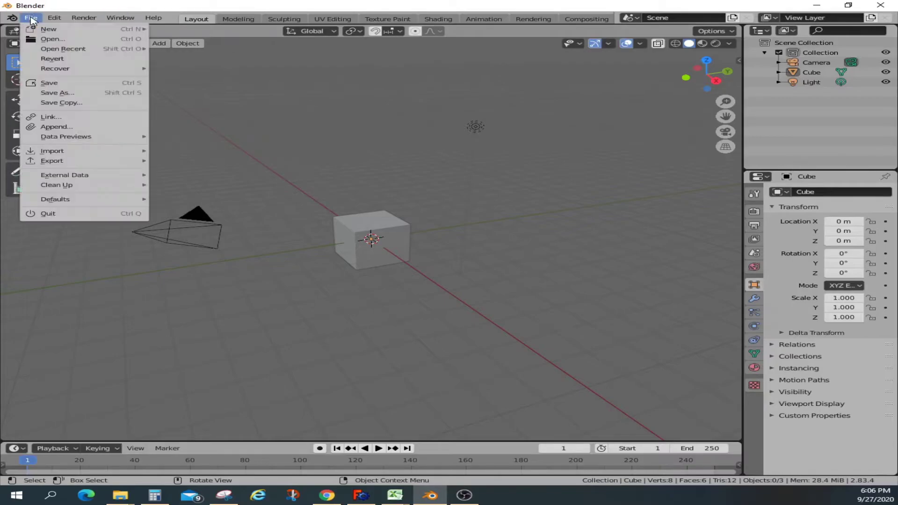
{"action": "mouse_move", "coordinate": [65, 151]}
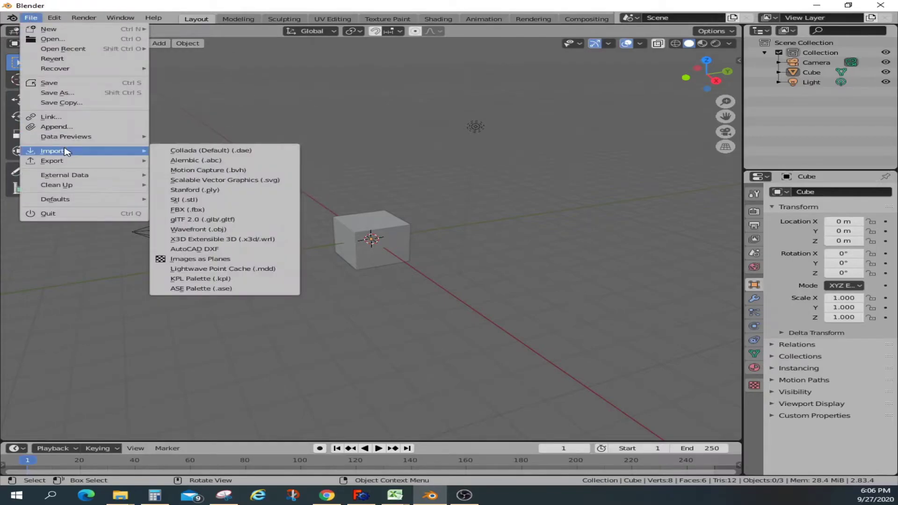
{"action": "left_click", "coordinate": [229, 235]}
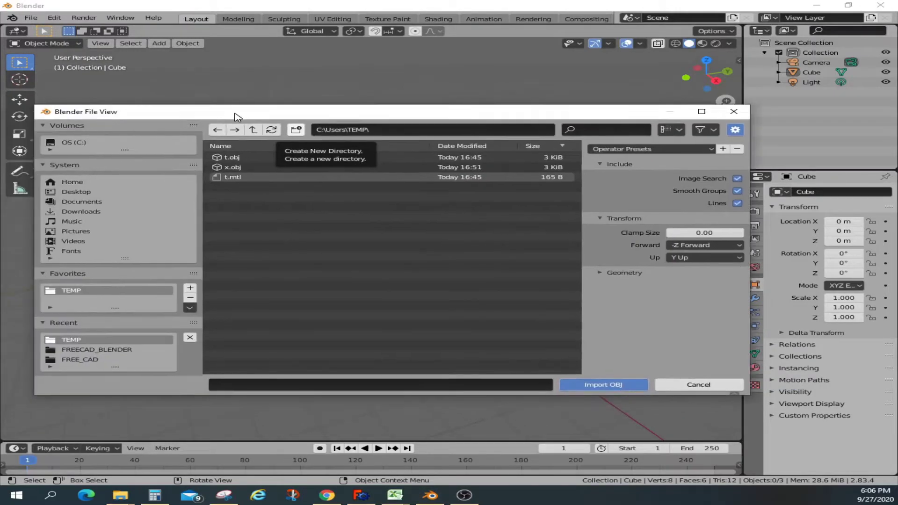
{"action": "left_click", "coordinate": [231, 157]}
{"action": "left_click", "coordinate": [593, 388]}
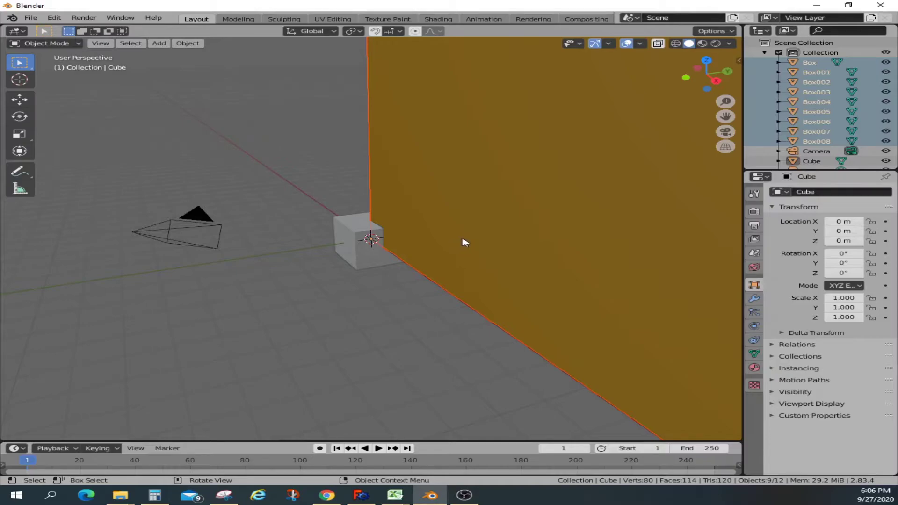
- Zoom out and orbit the view to inspect the imported table boxes
{"action": "scroll", "coordinate": [522, 203], "scroll_direction": "down", "scroll_amount": 8}
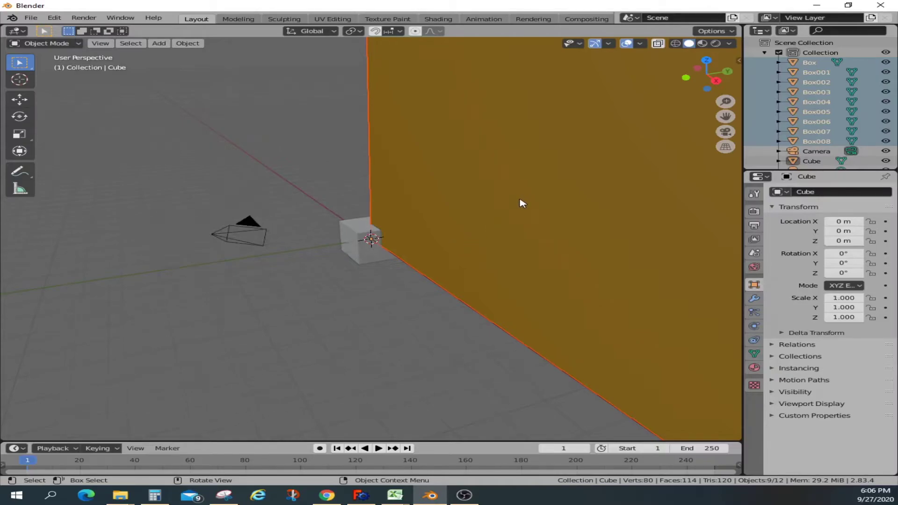
{"action": "scroll", "coordinate": [522, 204], "scroll_direction": "down", "scroll_amount": 10}
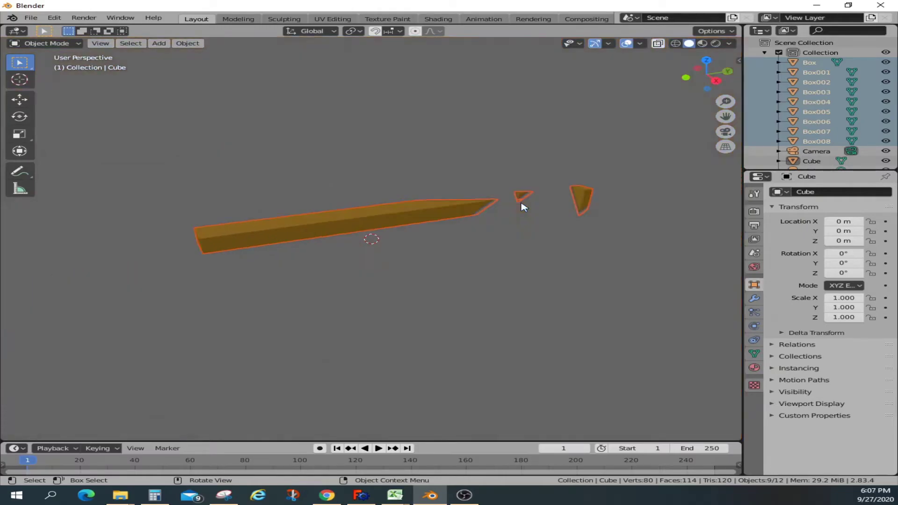
{"action": "mouse_move", "coordinate": [522, 207]}
{"action": "middle_mouse_down"}
{"action": "mouse_move", "coordinate": [551, 217]}
{"action": "mouse_move", "coordinate": [521, 214]}
{"action": "middle_mouse_up"}
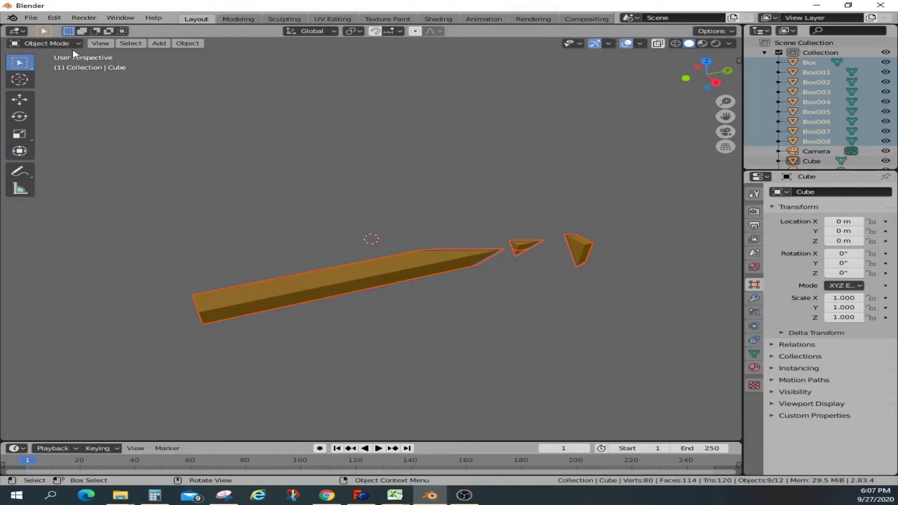
- Switch to the Modeling workspace with the Cube in Edit Mode and show the Scene properties
{"action": "left_click", "coordinate": [239, 18]}
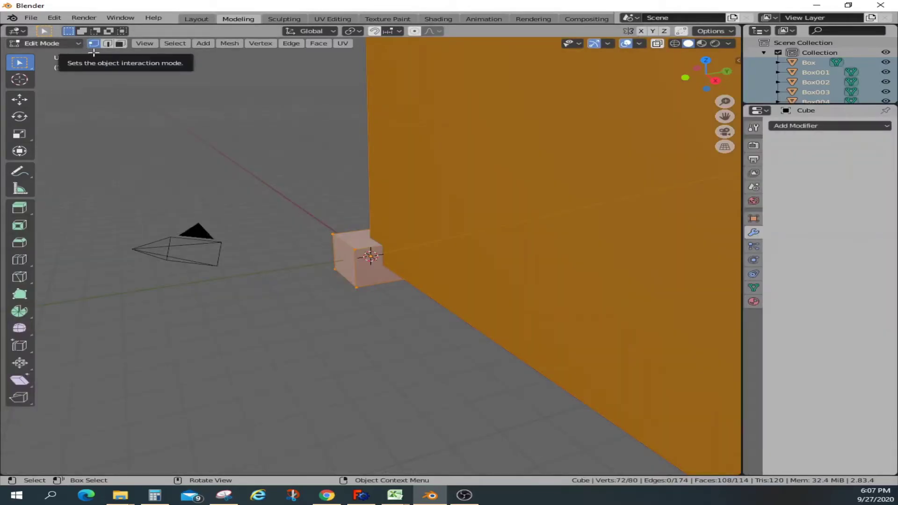
{"action": "scroll", "coordinate": [424, 170], "scroll_direction": "down", "scroll_amount": 2}
{"action": "scroll", "coordinate": [425, 170], "scroll_direction": "up", "scroll_amount": 5}
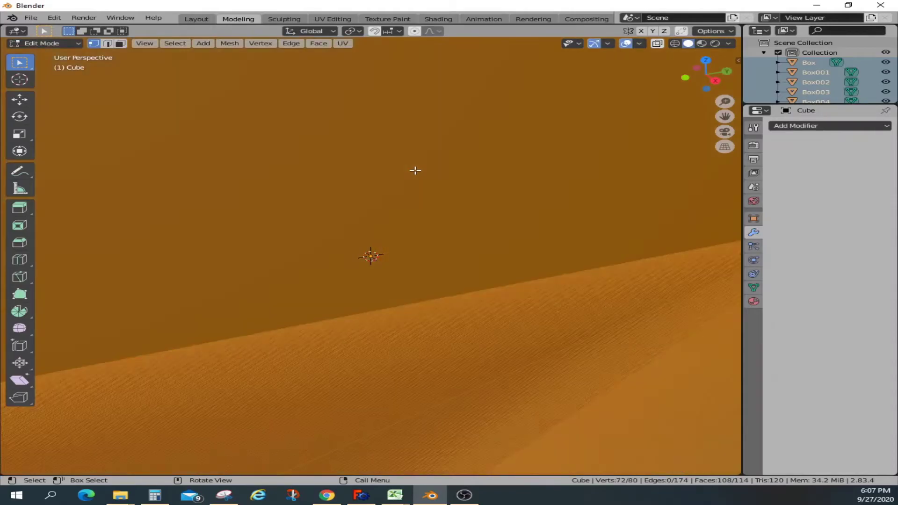
{"action": "scroll", "coordinate": [552, 157], "scroll_direction": "up", "scroll_amount": 2}
{"action": "scroll", "coordinate": [552, 156], "scroll_direction": "down", "scroll_amount": 8}
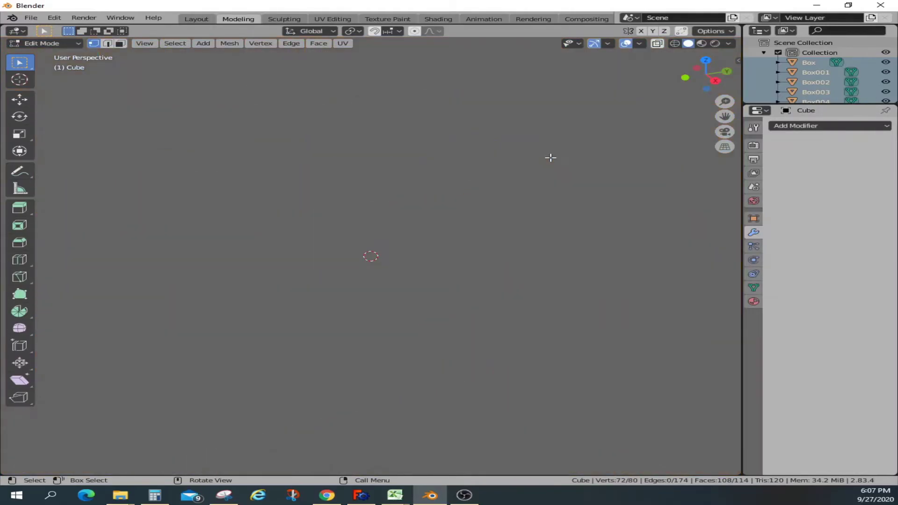
{"action": "scroll", "coordinate": [551, 156], "scroll_direction": "up", "scroll_amount": 6}
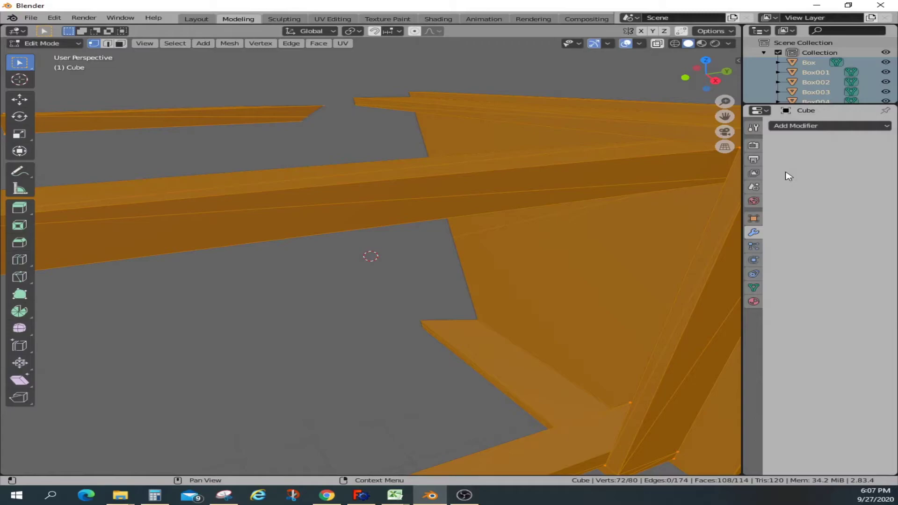
{"action": "left_click", "coordinate": [754, 188]}
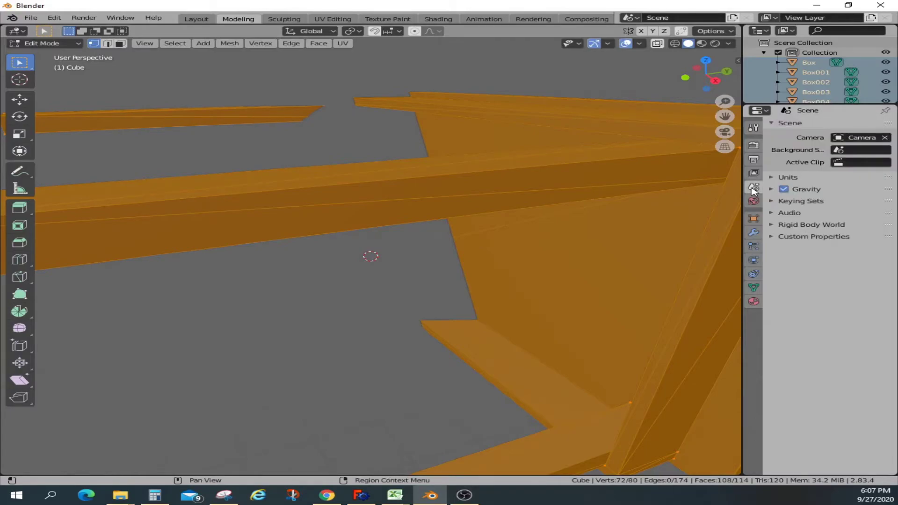
- Set Unit System to Imperial, keep Rotation in Degrees, and set Length to Inches
{"action": "left_click", "coordinate": [773, 179]}
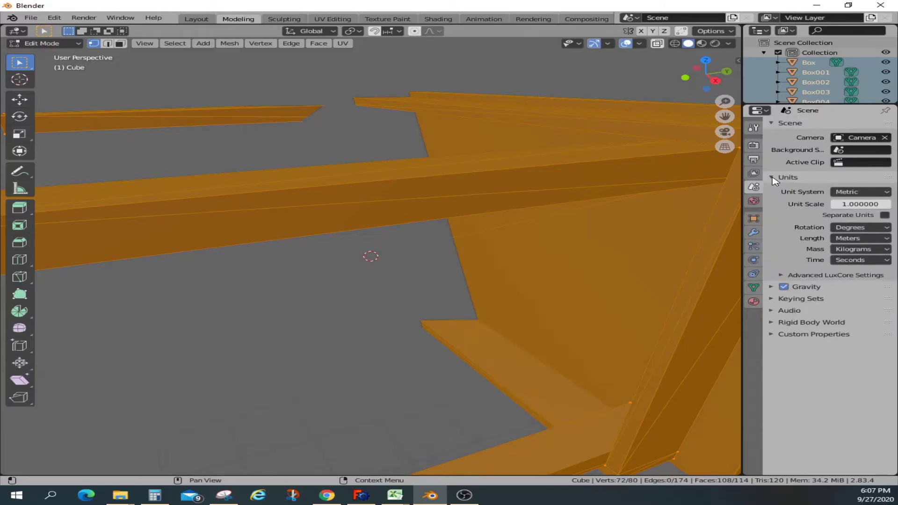
{"action": "left_click", "coordinate": [878, 192]}
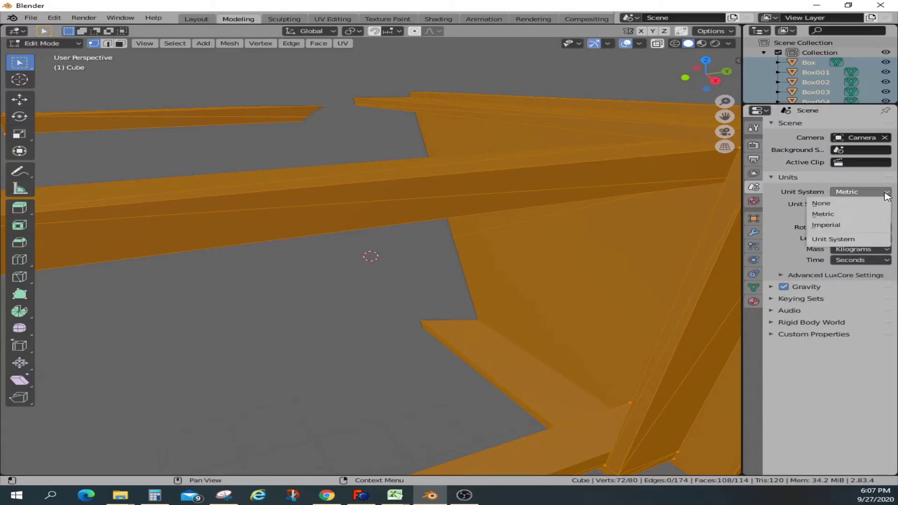
{"action": "left_click", "coordinate": [837, 226]}
{"action": "left_click", "coordinate": [879, 229]}
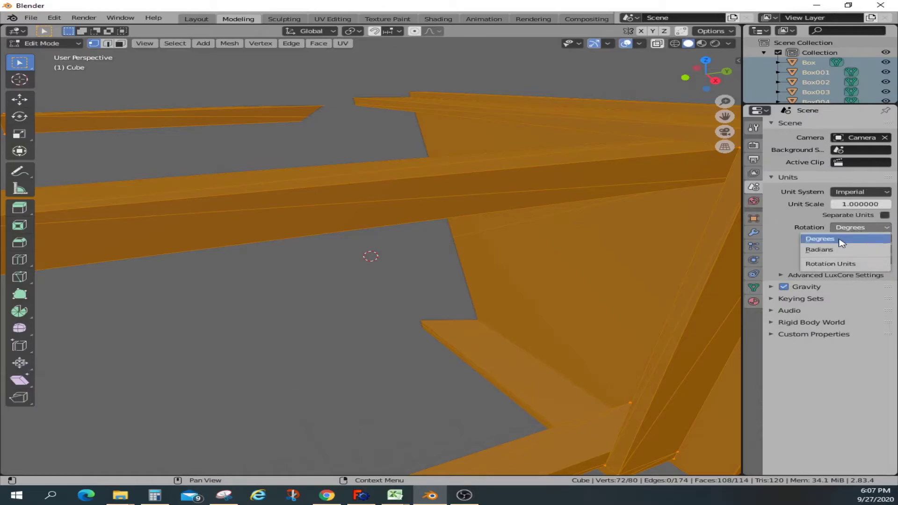
{"action": "left_click", "coordinate": [820, 239]}
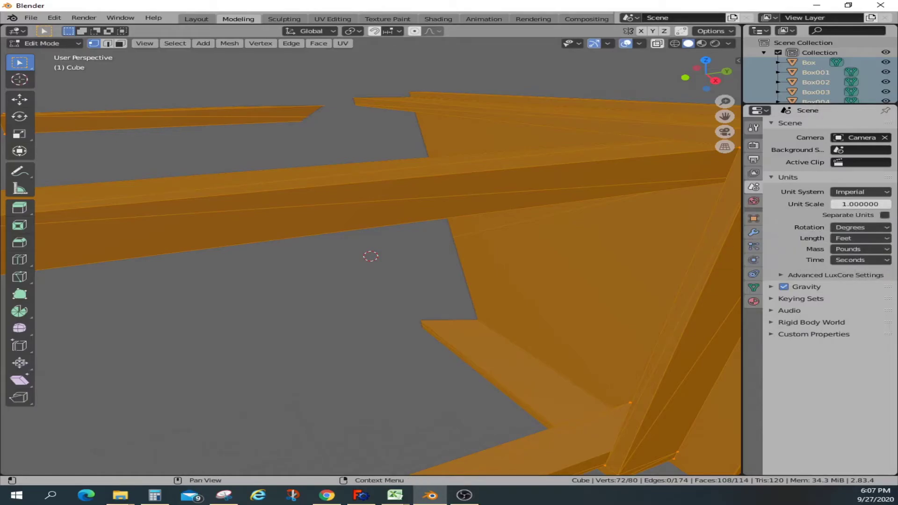
{"action": "left_click", "coordinate": [883, 238]}
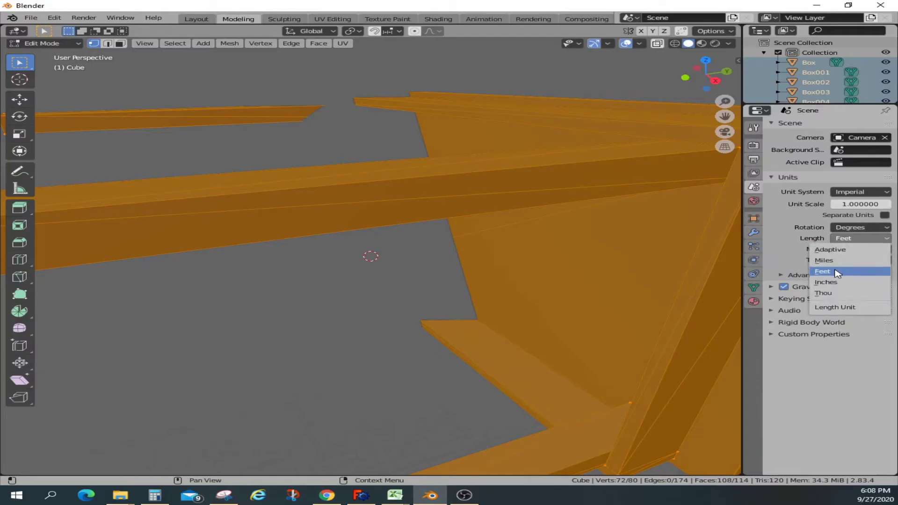
{"action": "left_click", "coordinate": [838, 282]}
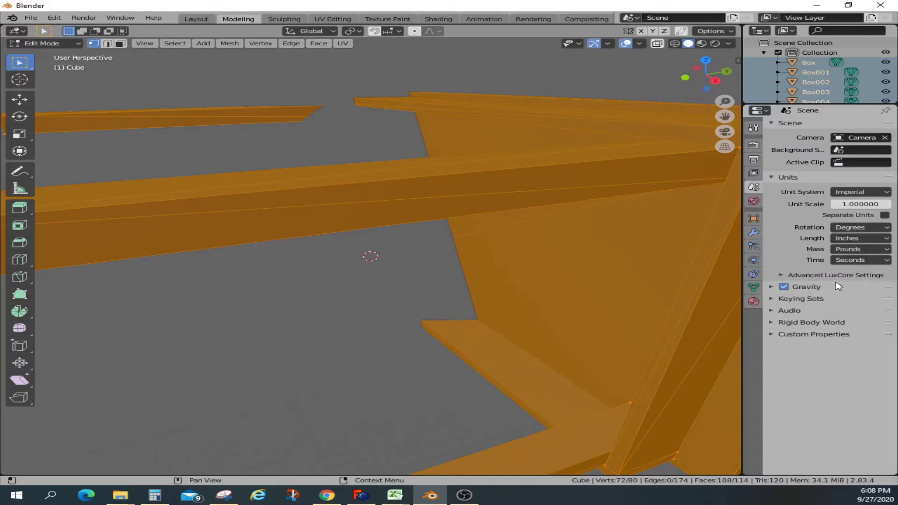
{"action": "scroll", "coordinate": [426, 185], "scroll_direction": "down", "scroll_amount": 4}
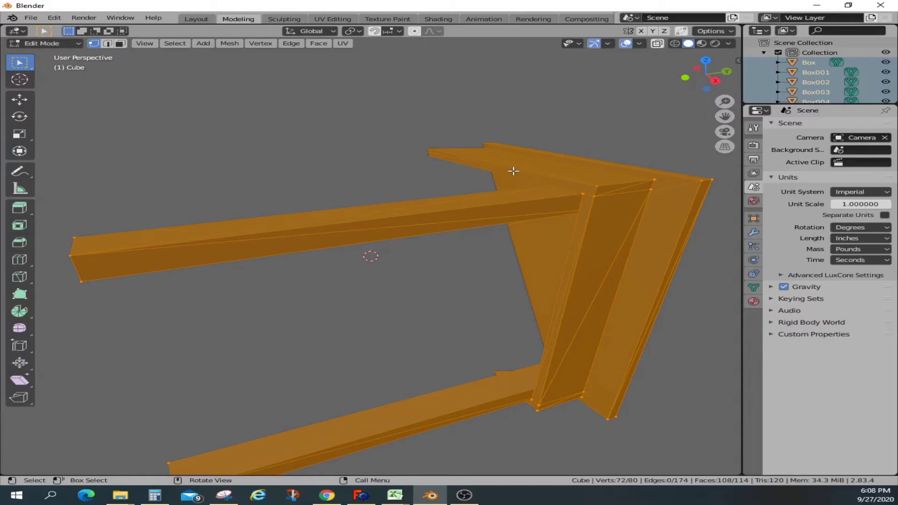
- Switch to orthographic projection and orbit to face the table's front
{"action": "middle_click_drag", "start_coordinate": [513, 171], "coordinate": [513, 170]}
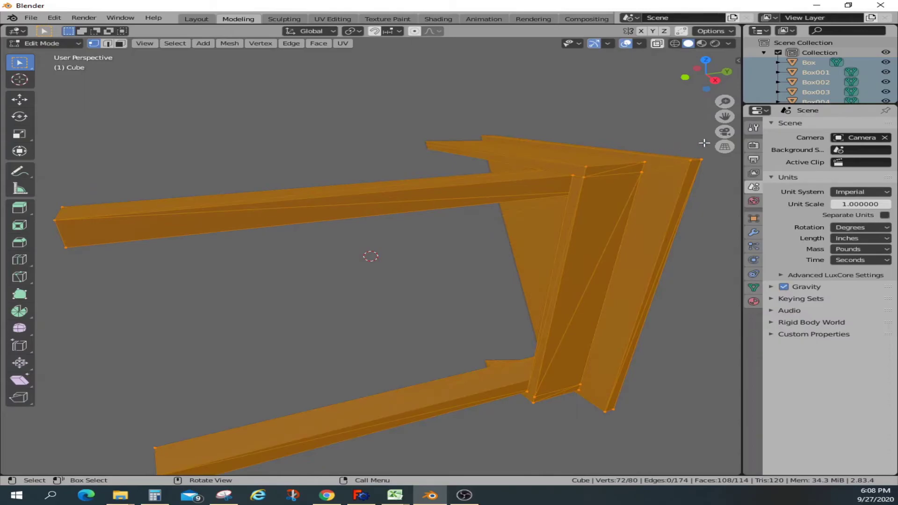
{"action": "left_click", "coordinate": [725, 147]}
{"action": "middle_click_drag", "start_coordinate": [491, 209], "coordinate": [619, 283]}
{"action": "middle_click_drag", "start_coordinate": [527, 187], "coordinate": [546, 248]}
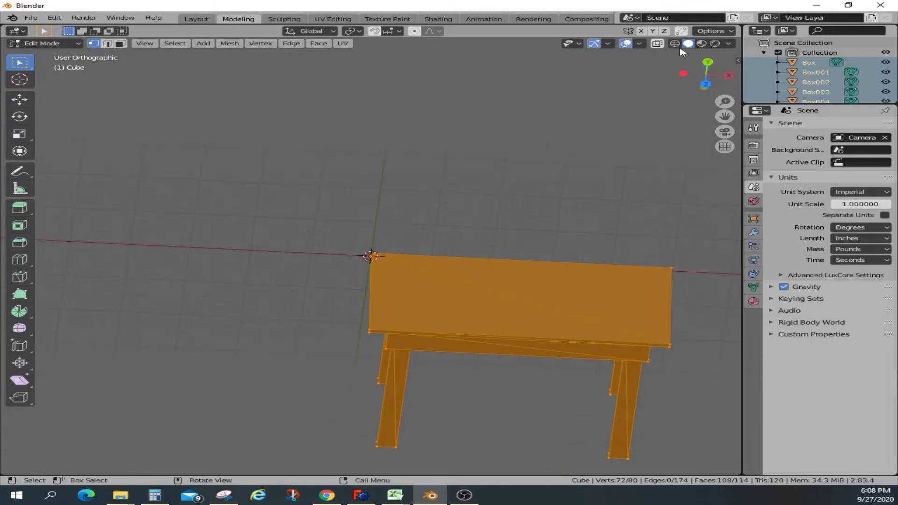
- Preview the table in Material Preview, select and deselect all, then return to Solid shading
{"action": "left_click", "coordinate": [701, 43]}
{"action": "key", "text": "a"}
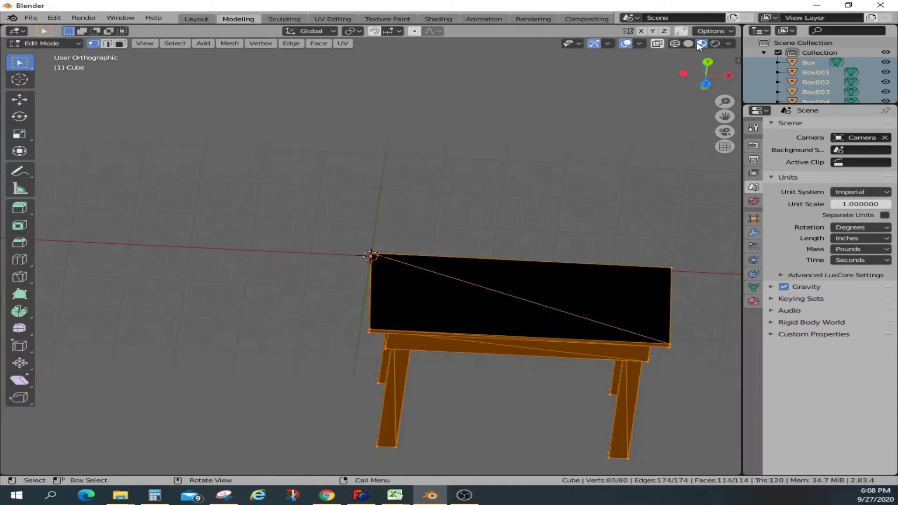
{"action": "key", "text": "alt+a"}
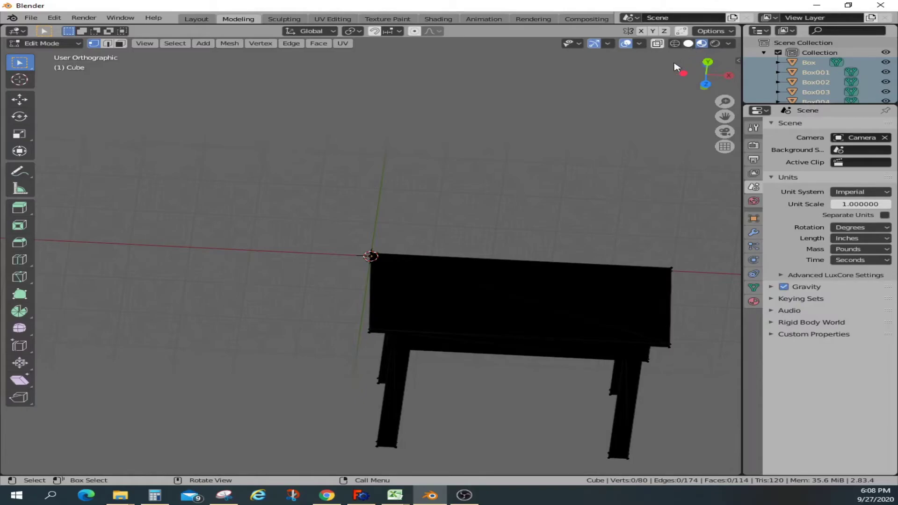
{"action": "left_click", "coordinate": [688, 44]}
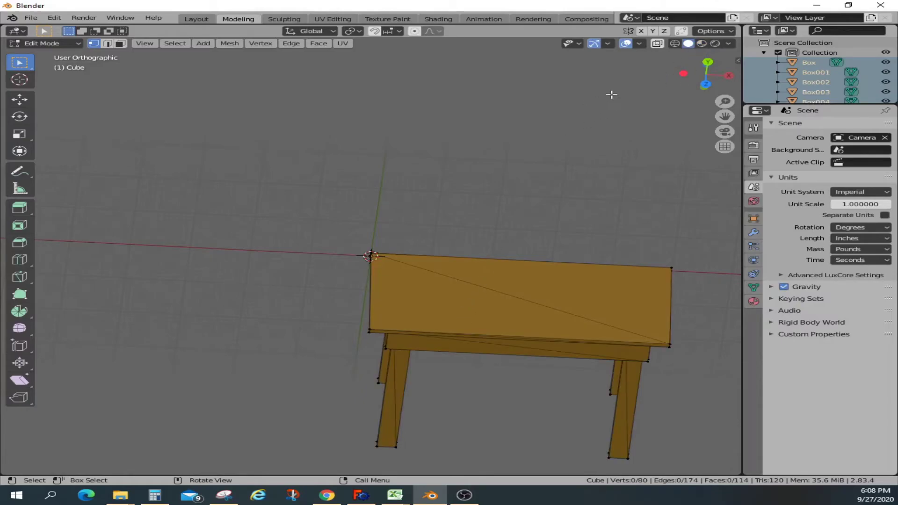
- Turn on the Edge Length measurement in the Viewport Overlays
{"action": "left_click", "coordinate": [640, 44]}
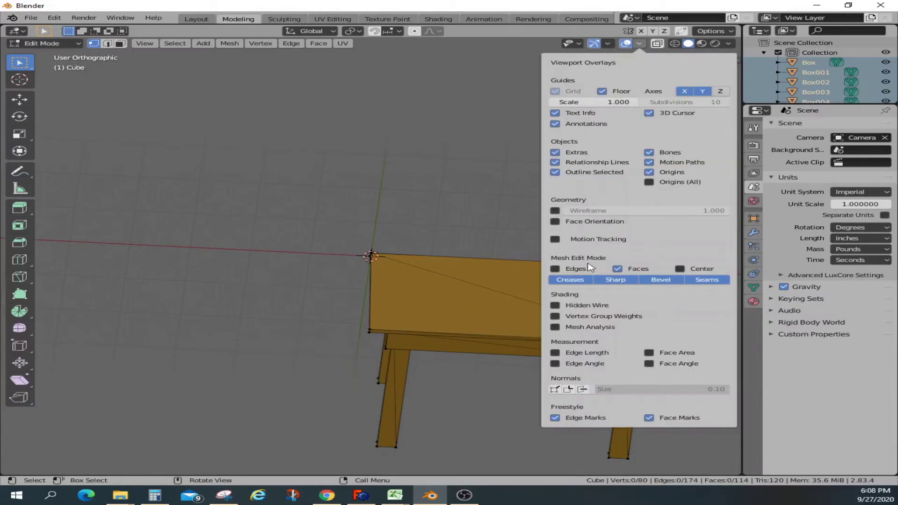
{"action": "left_click", "coordinate": [555, 354]}
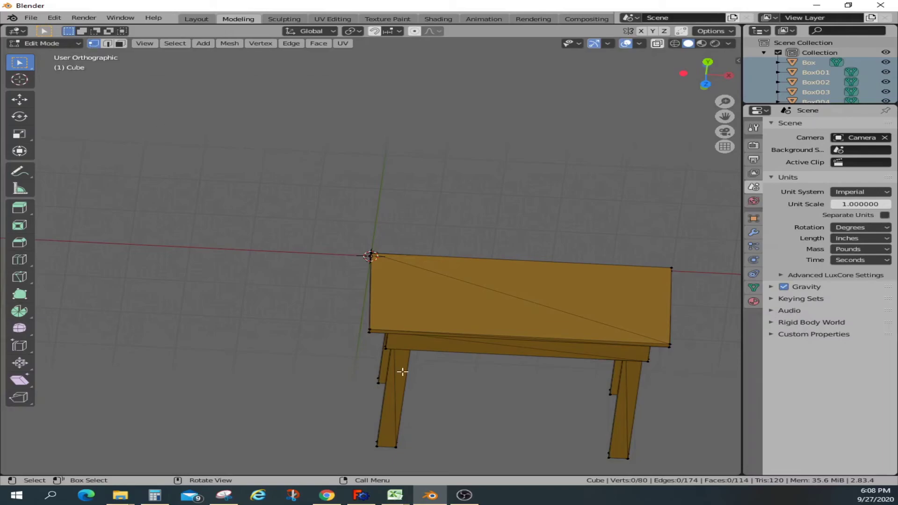
- Select the tabletop's front-right and front-left vertices, revealing the 39500" edge length
{"action": "left_click", "coordinate": [369, 329]}
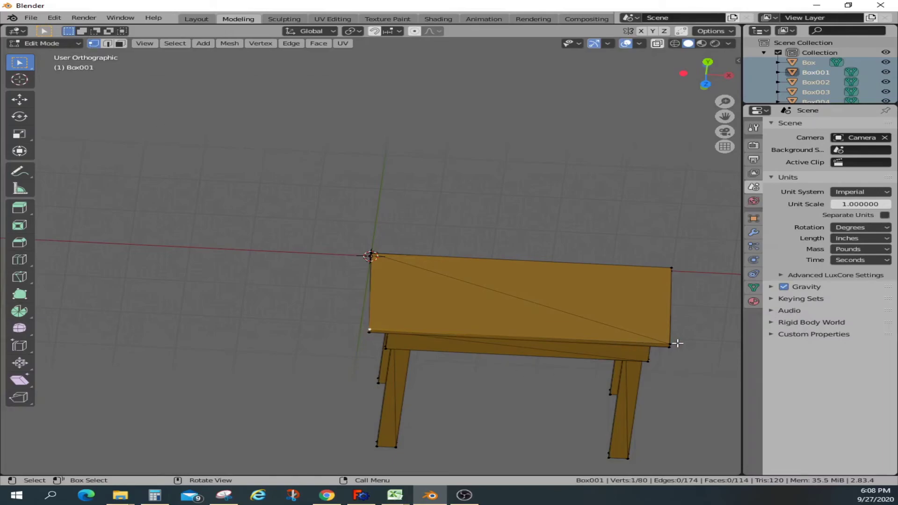
{"action": "left_click", "coordinate": [670, 345]}
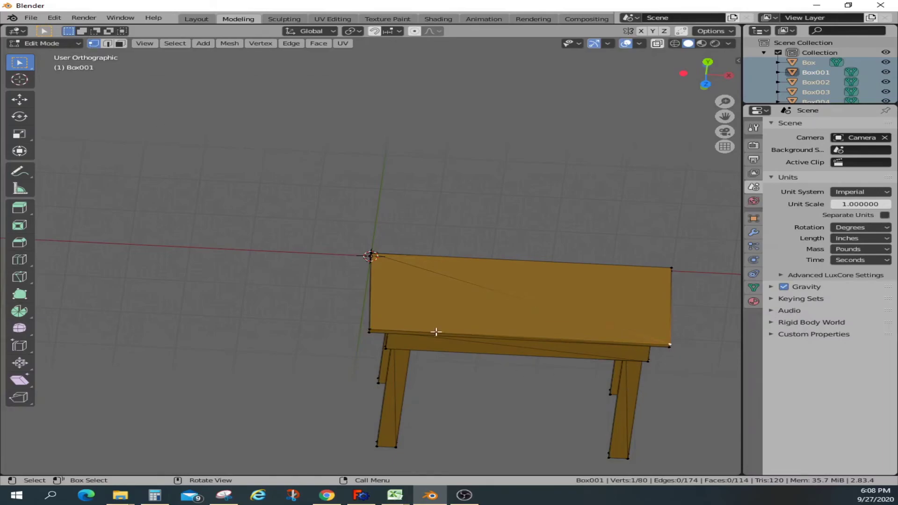
{"action": "left_click", "coordinate": [371, 330], "text": "shift"}
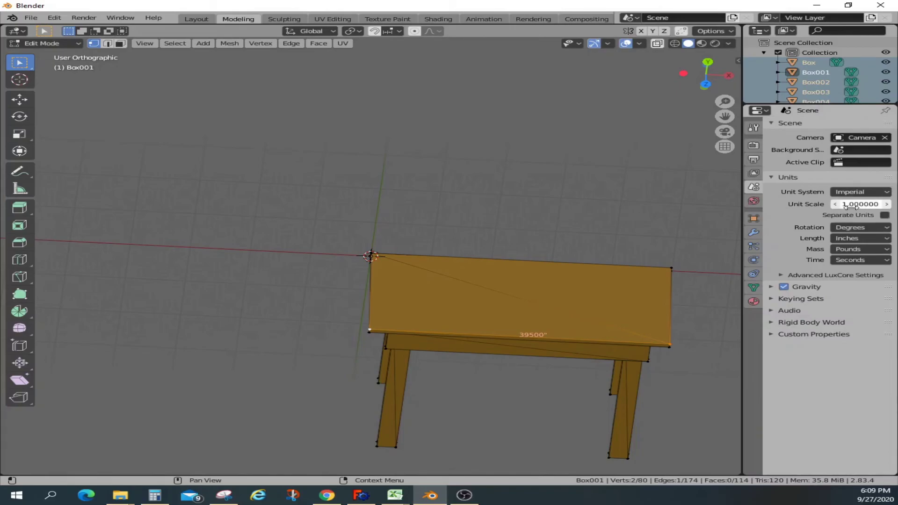
- Change the scene Unit Scale to 0.001 so the front edge reads 39.5"
{"action": "left_click", "coordinate": [849, 206]}
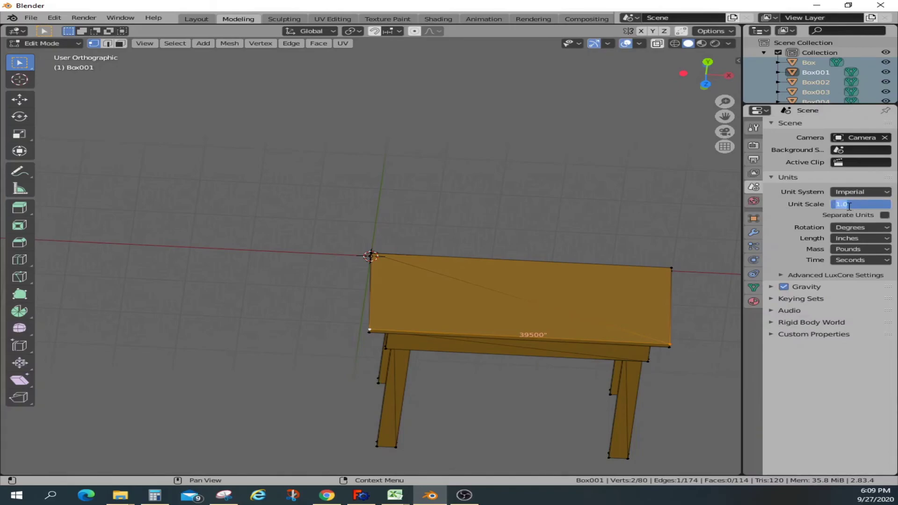
{"action": "type", "text": "0"}
{"action": "key", "text": "Return"}
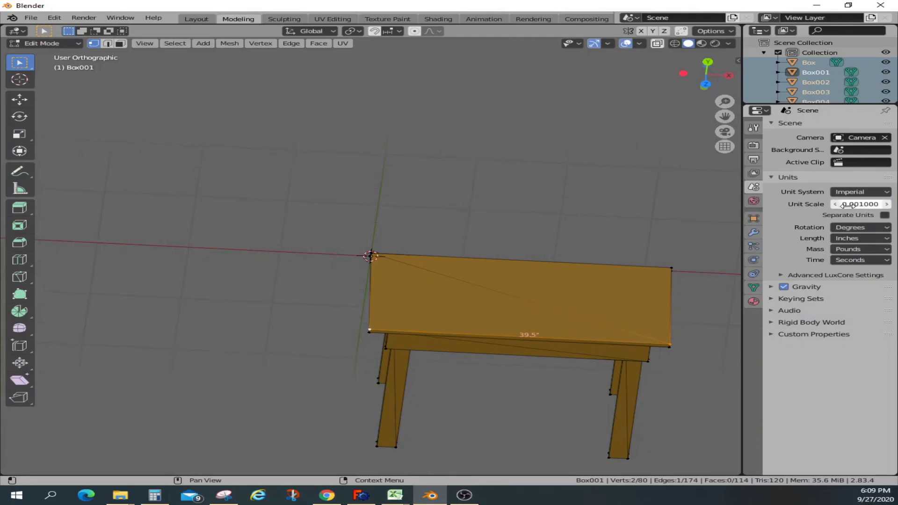